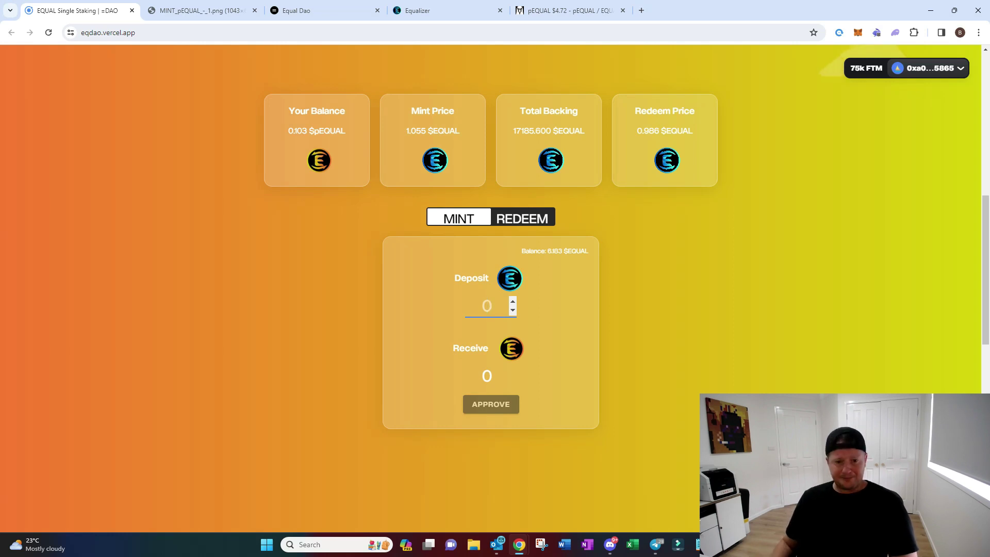
# Set the mint deposit to 3 EQUAL and approve the token spending in Rabby Wallet, ignoring all security alerts
pyautogui.write('3')
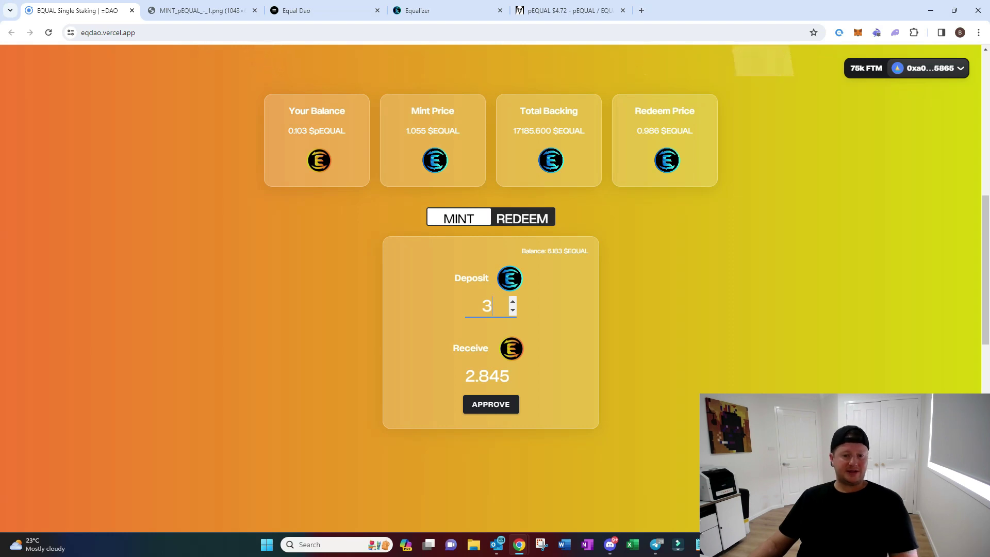
pyautogui.click(490, 404)
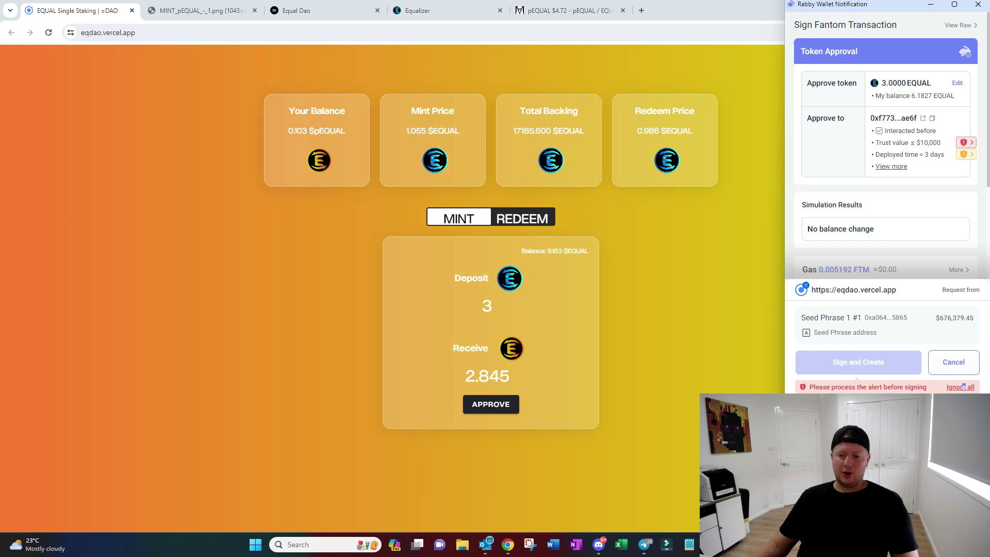
pyautogui.click(963, 387)
pyautogui.click(851, 380)
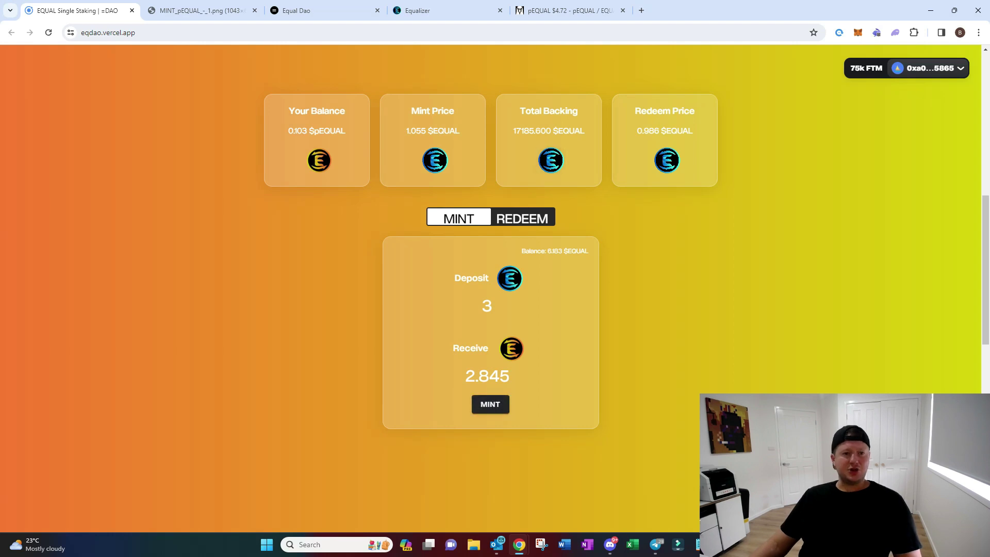
# Check the pEQUAL mint fee diagram, return to the staking page, mint pEQUAL with the 3 EQUAL deposit and sign the transaction
pyautogui.click(202, 10)
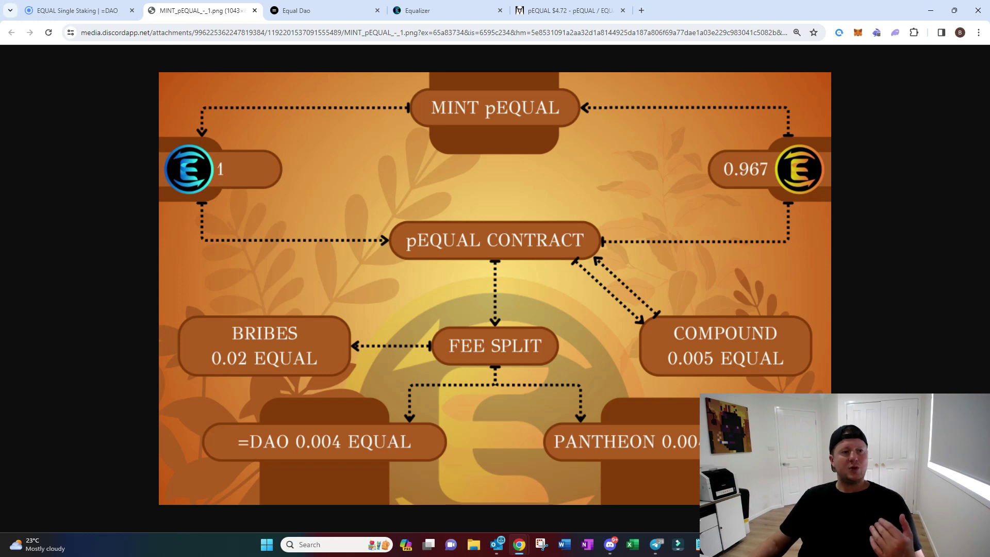
pyautogui.click(77, 10)
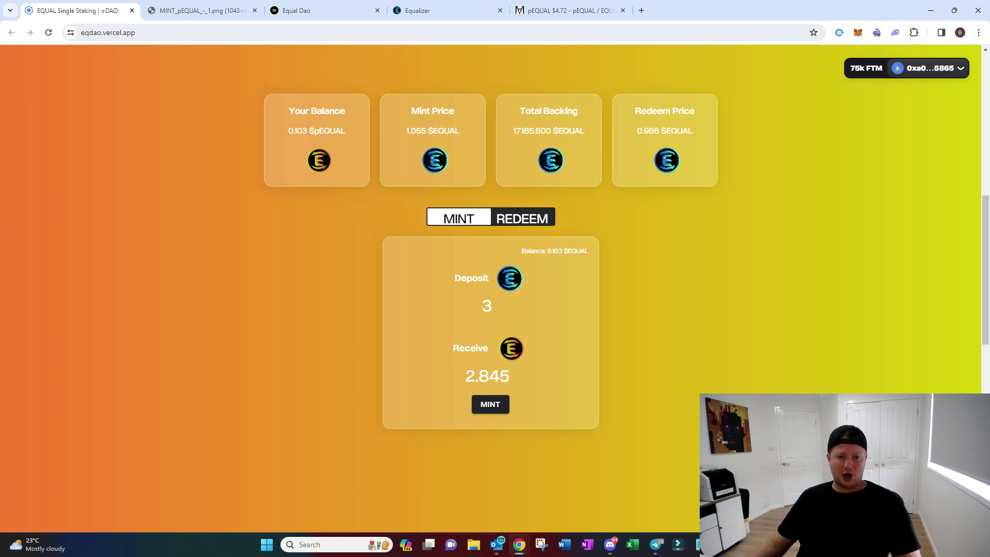
pyautogui.click(490, 404)
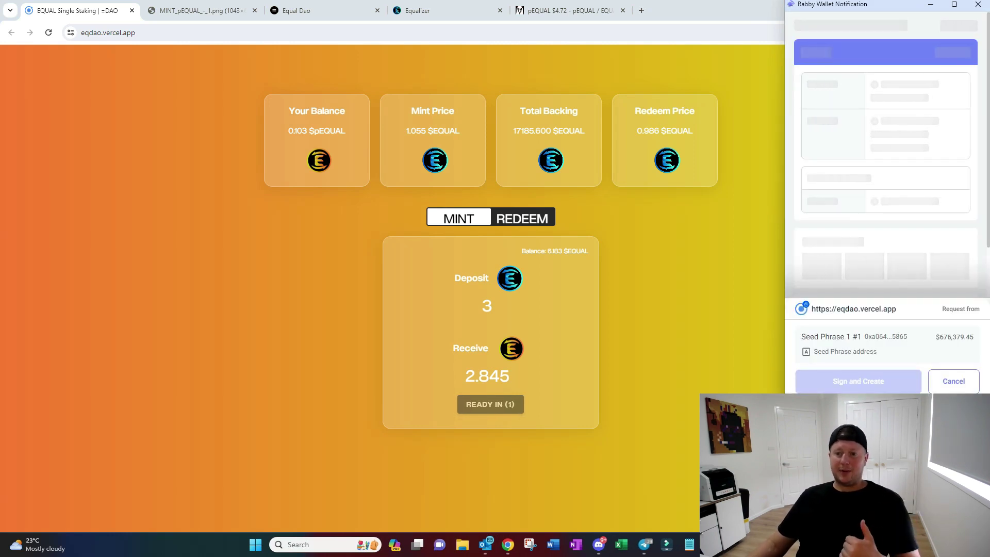
pyautogui.scroll(-3, 886, 206)
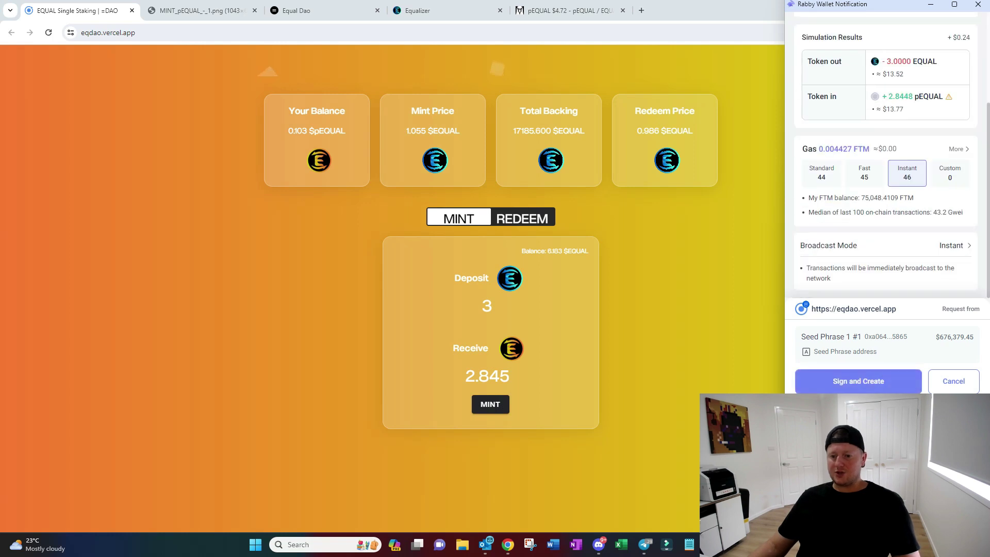
pyautogui.click(859, 382)
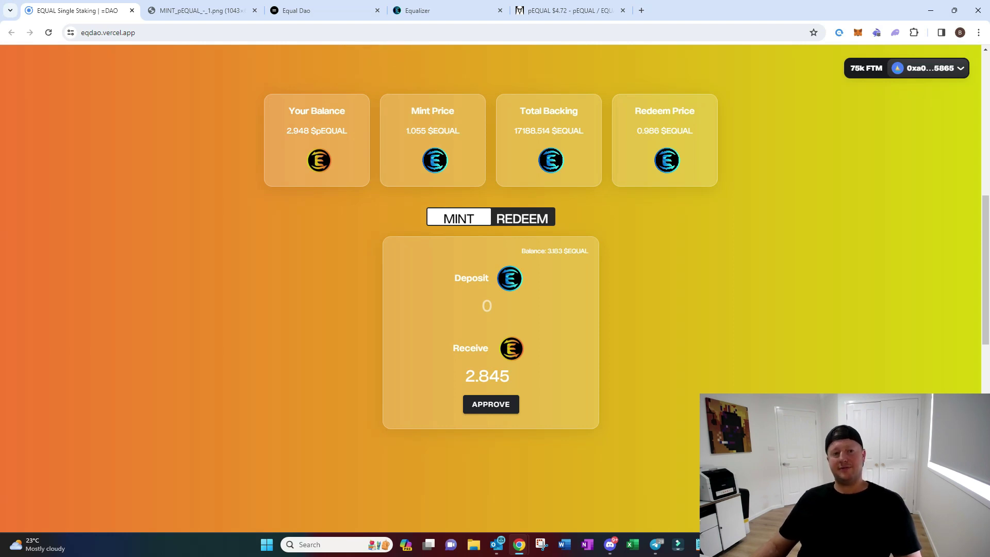
# Examine the recent candles of the pEQUAL/EQUAL price chart on DEX Screener
pyautogui.click(568, 11)
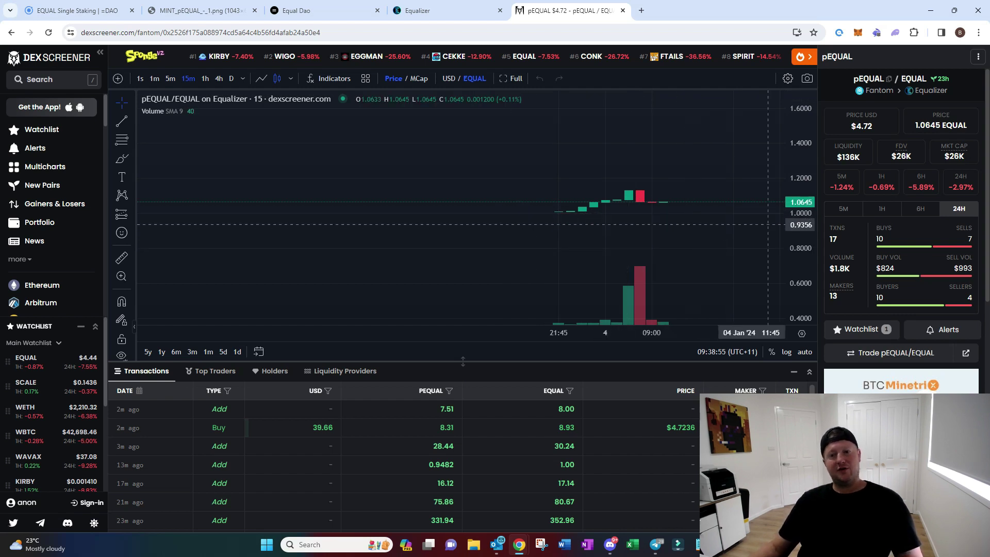
pyautogui.moveTo(801, 228); pyautogui.dragTo(801, 164)
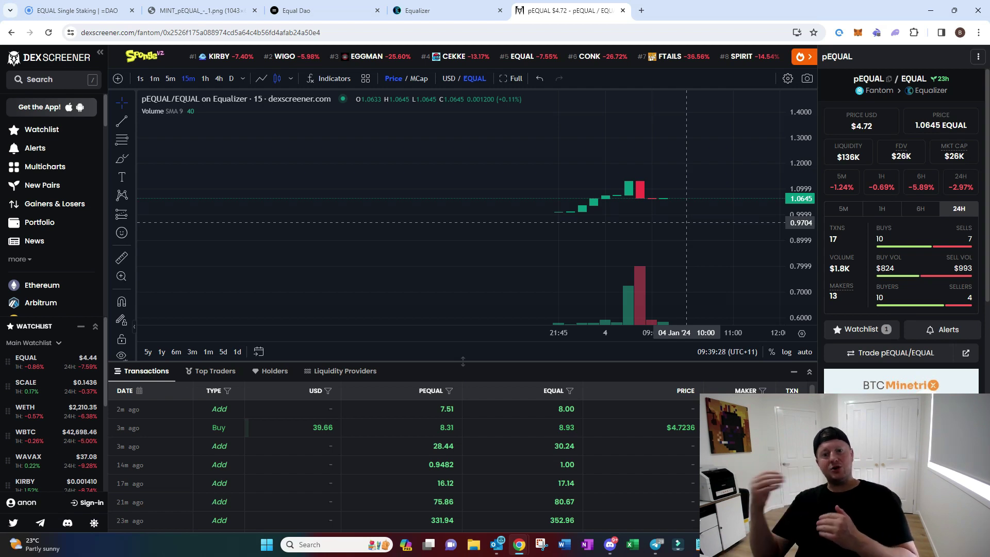
pyautogui.scroll(2, 593, 196)
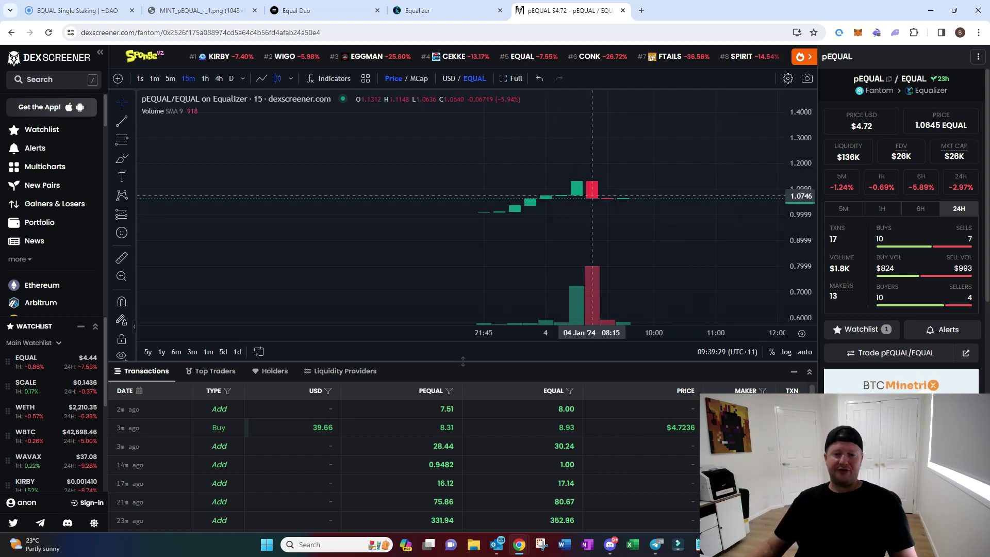
pyautogui.moveTo(592, 196); pyautogui.dragTo(493, 234)
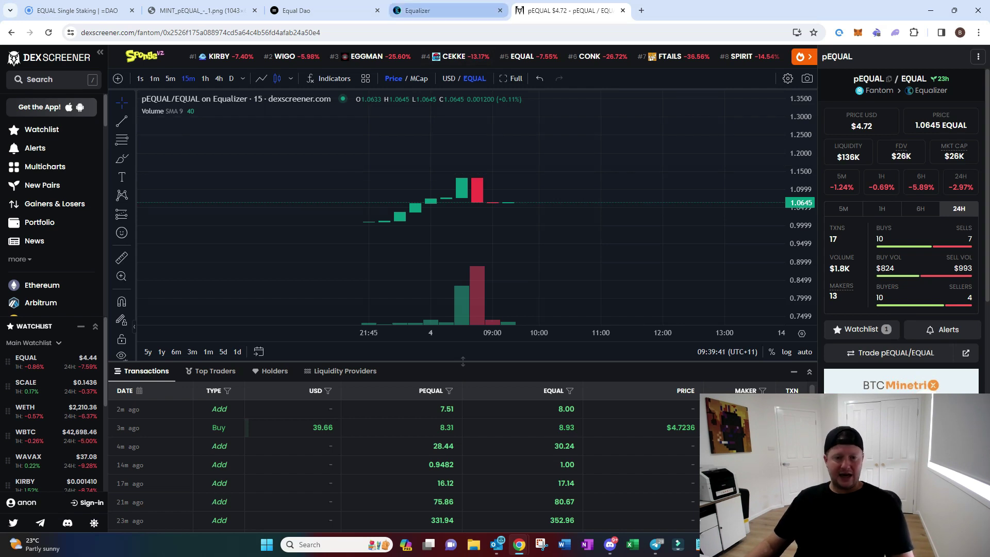
# Switch to Equalizer and create liquidity in the EQUAL/pEQUAL volatile pool with the maximum pEQUAL, signing the wallet transaction
pyautogui.click(438, 11)
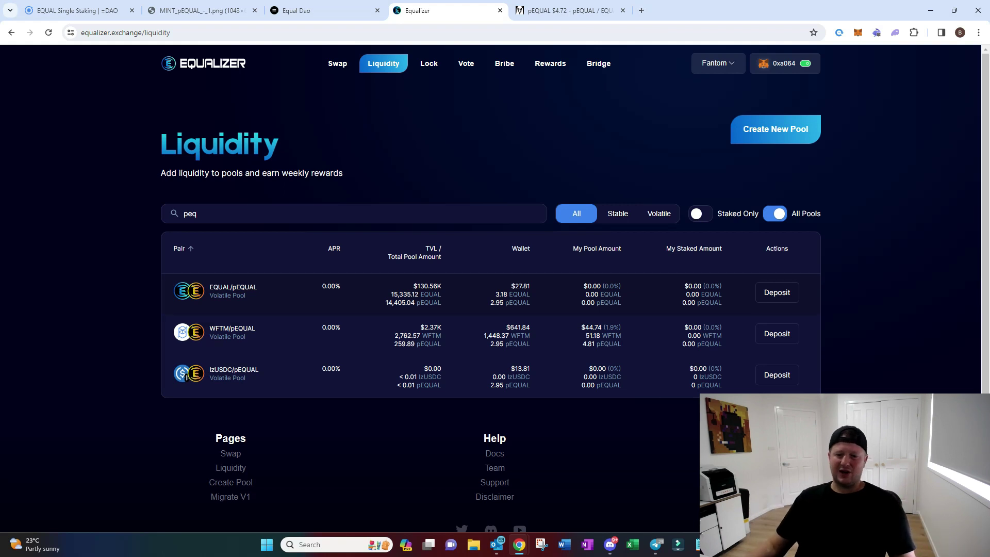
pyautogui.click(777, 292)
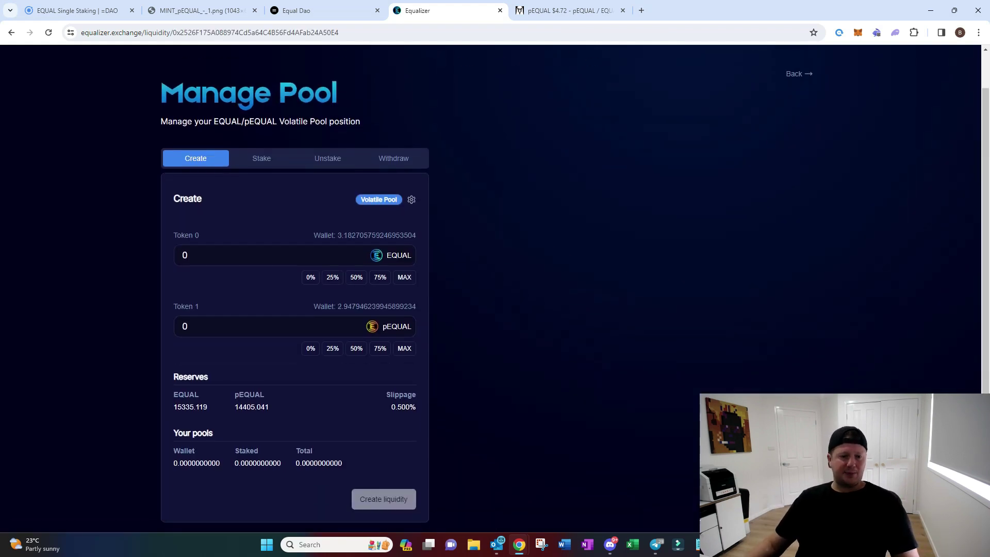
pyautogui.click(404, 348)
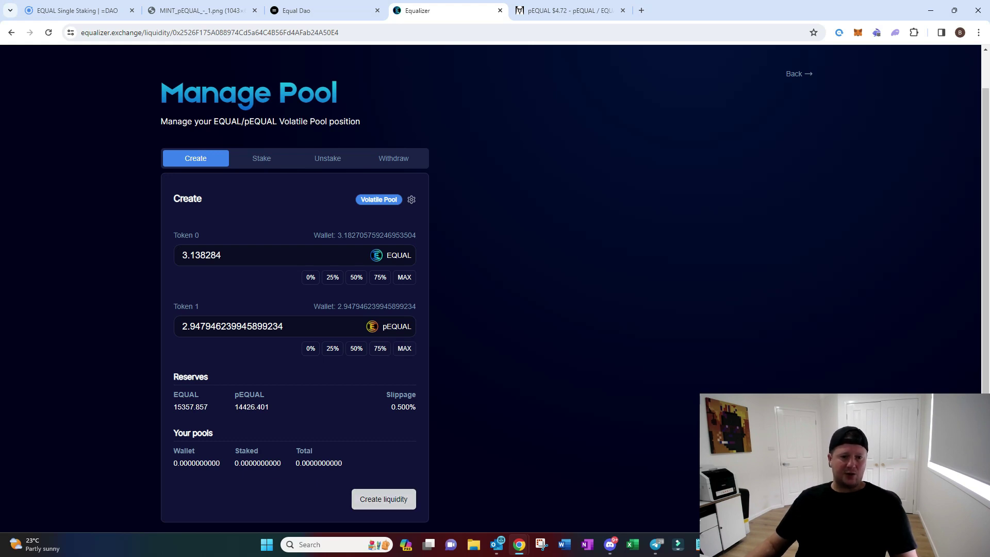
pyautogui.click(384, 499)
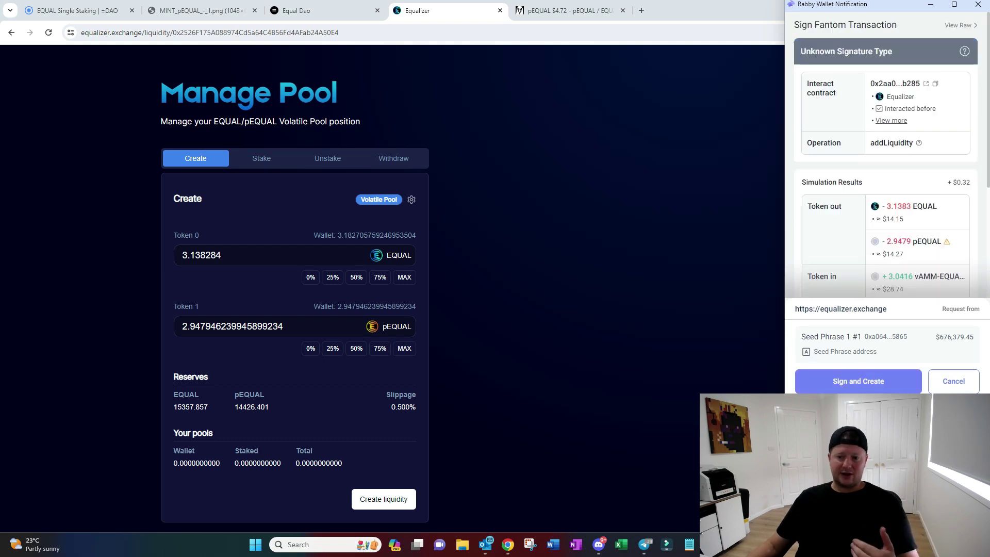
pyautogui.click(851, 384)
pyautogui.click(851, 383)
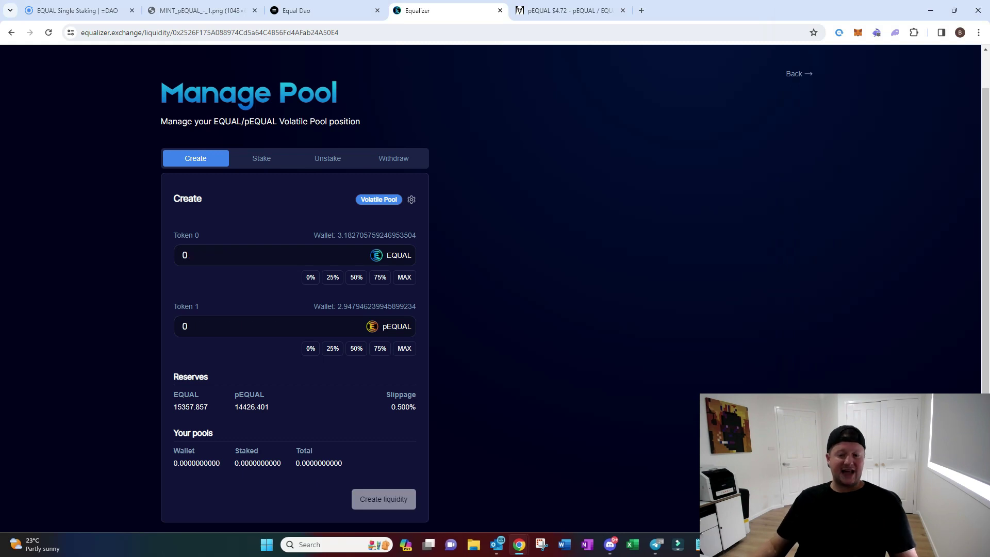
# Stake the maximum EQUAL/pEQUAL pool liquidity, ignoring the wallet alerts and signing both the token approval and the deposit
pyautogui.scroll(-1, 490, 289)
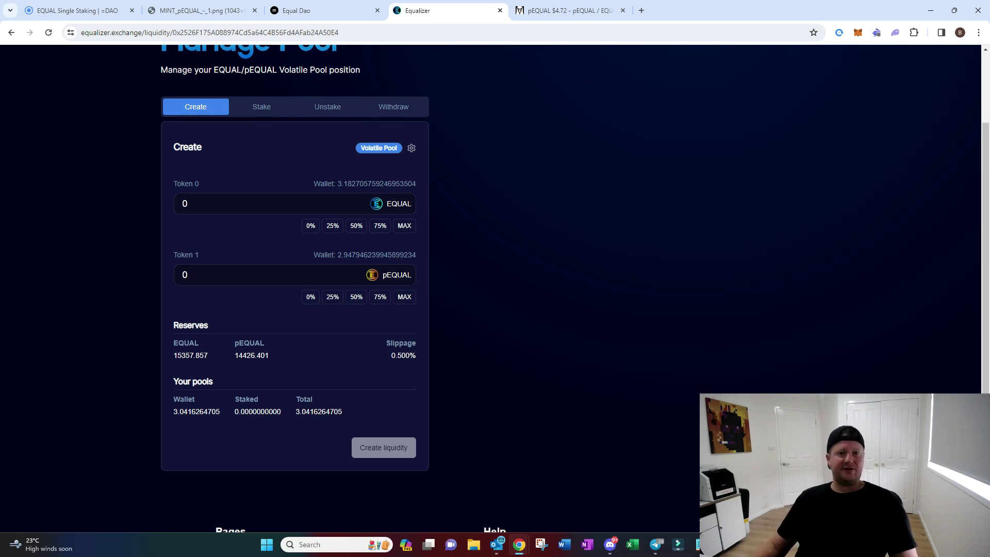
pyautogui.click(262, 106)
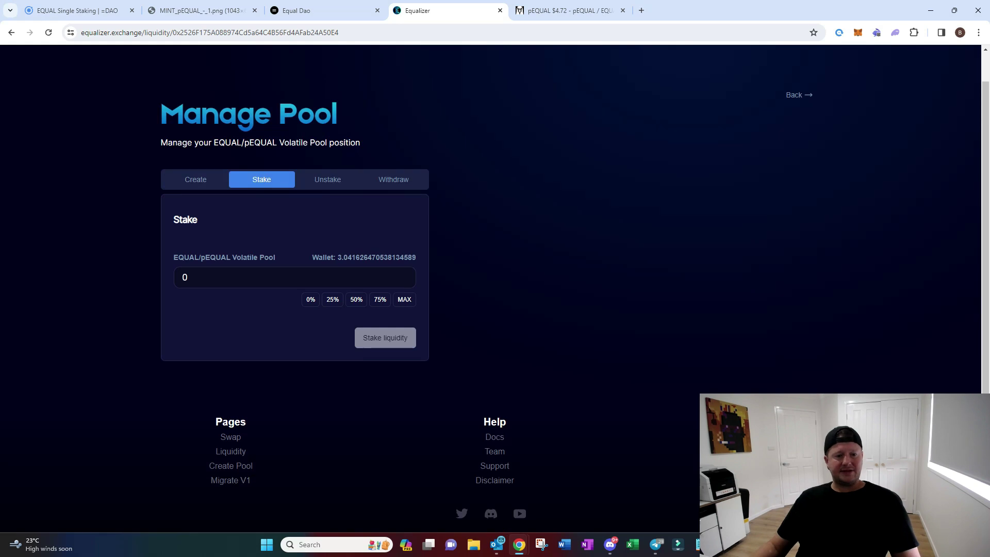
pyautogui.click(405, 299)
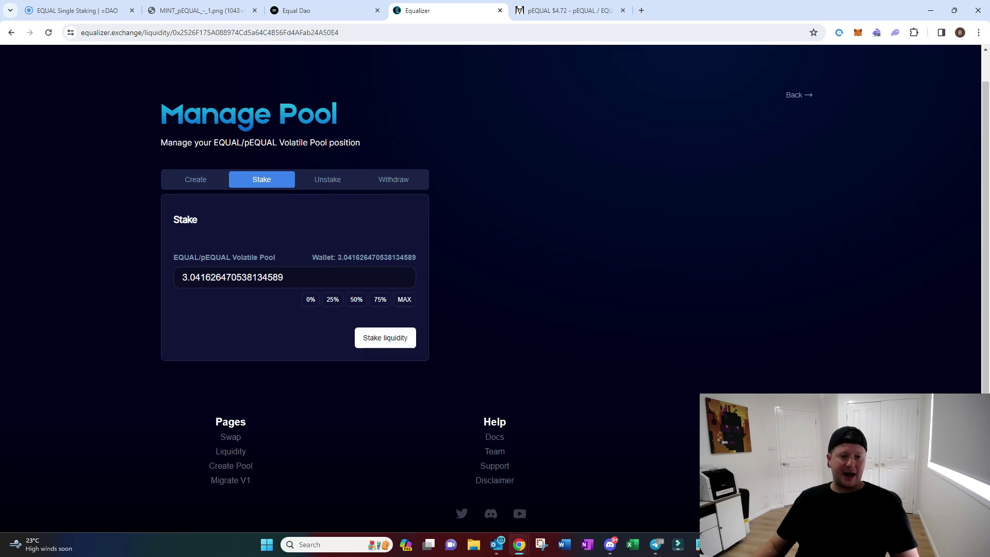
pyautogui.click(385, 338)
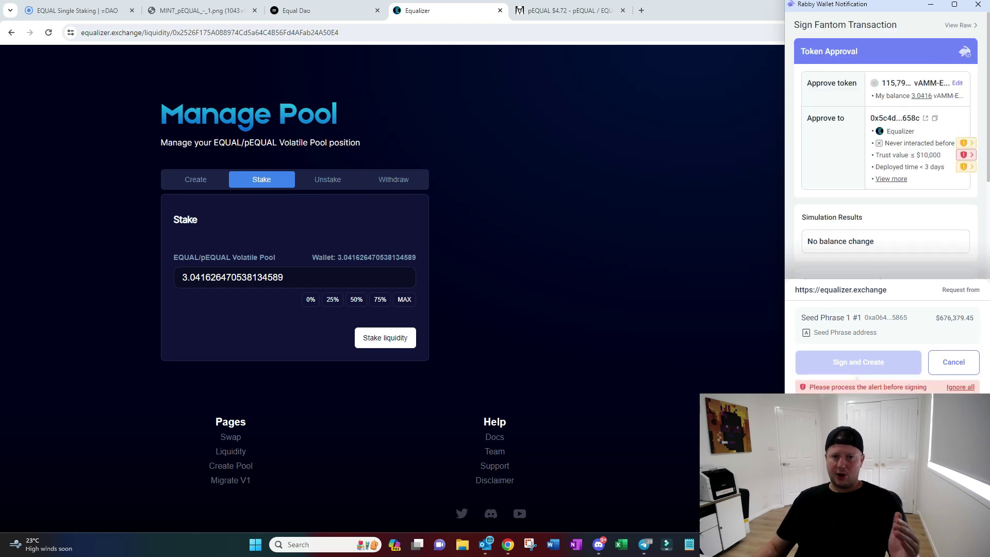
pyautogui.click(961, 387)
pyautogui.click(858, 380)
pyautogui.click(842, 380)
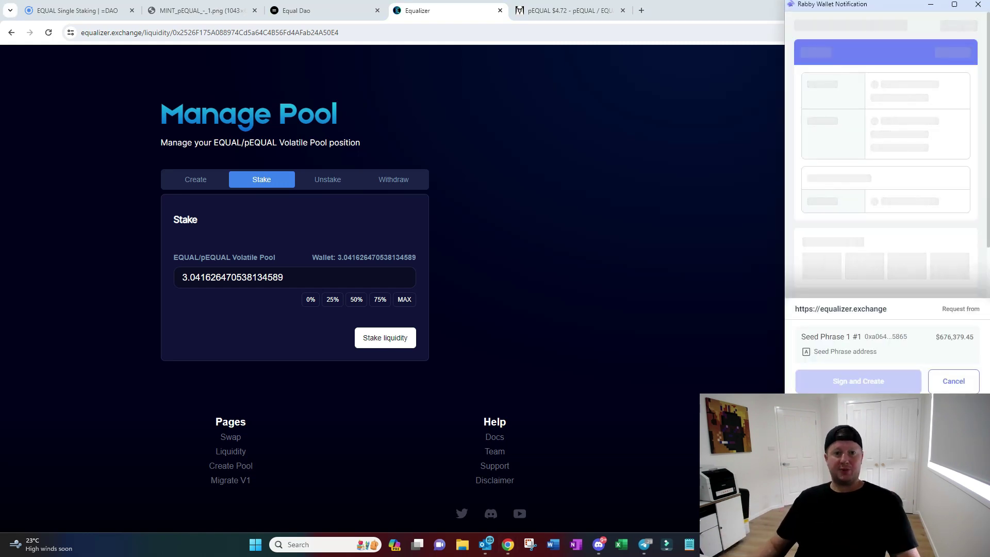
pyautogui.scroll(-1, 887, 165)
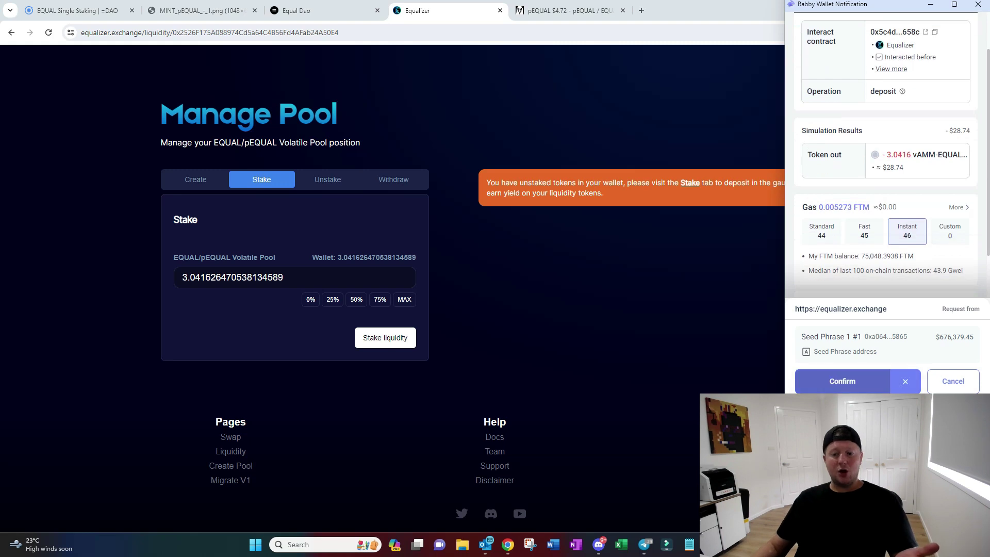
pyautogui.click(858, 381)
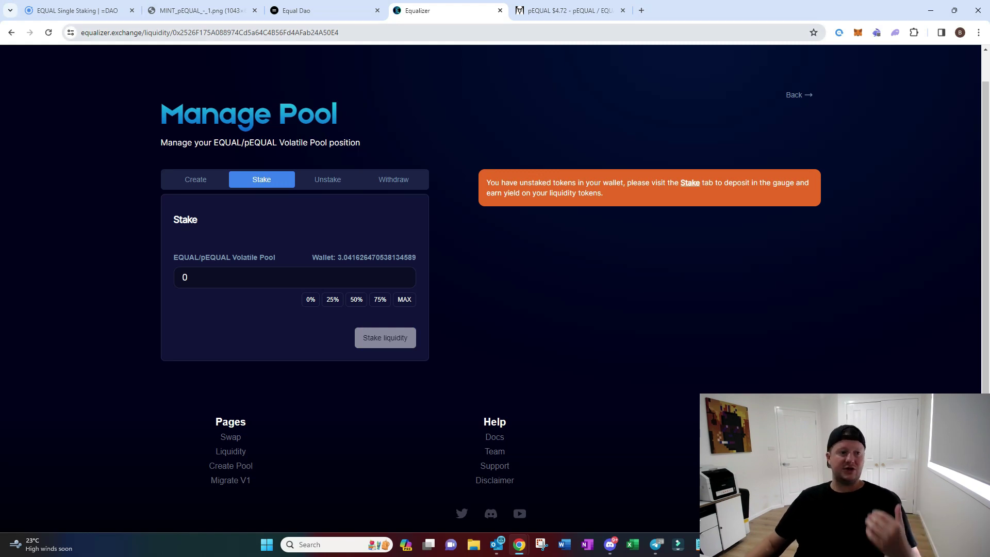
# Review the balances and prices on the EQUAL staking page and the pEQUAL/EQUAL chart on DEX Screener
pyautogui.click(77, 10)
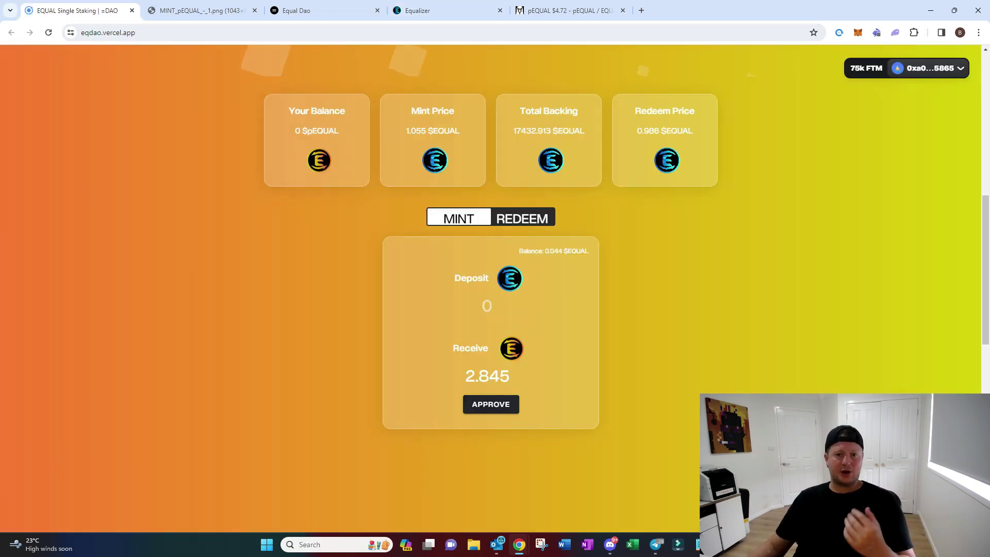
pyautogui.scroll(1, 490, 288)
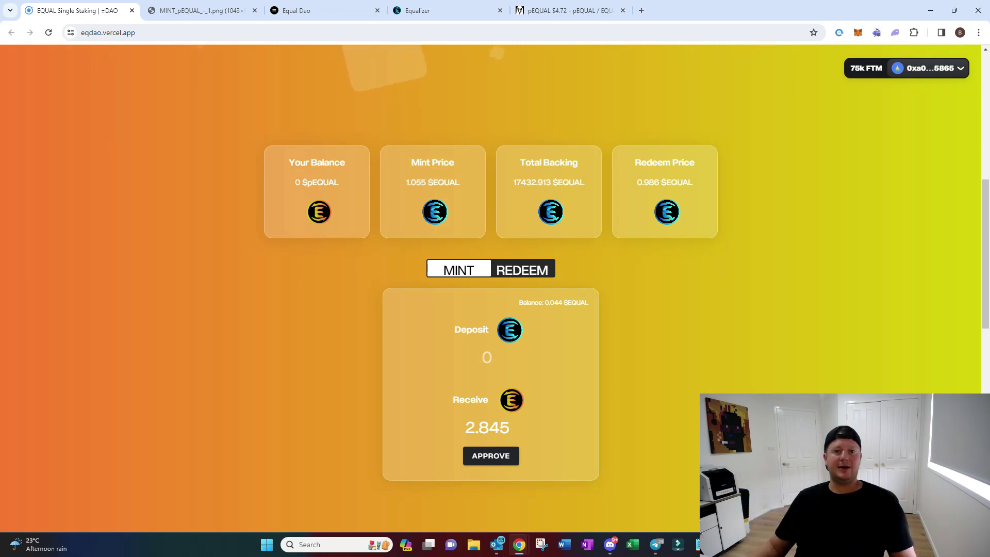
pyautogui.click(567, 11)
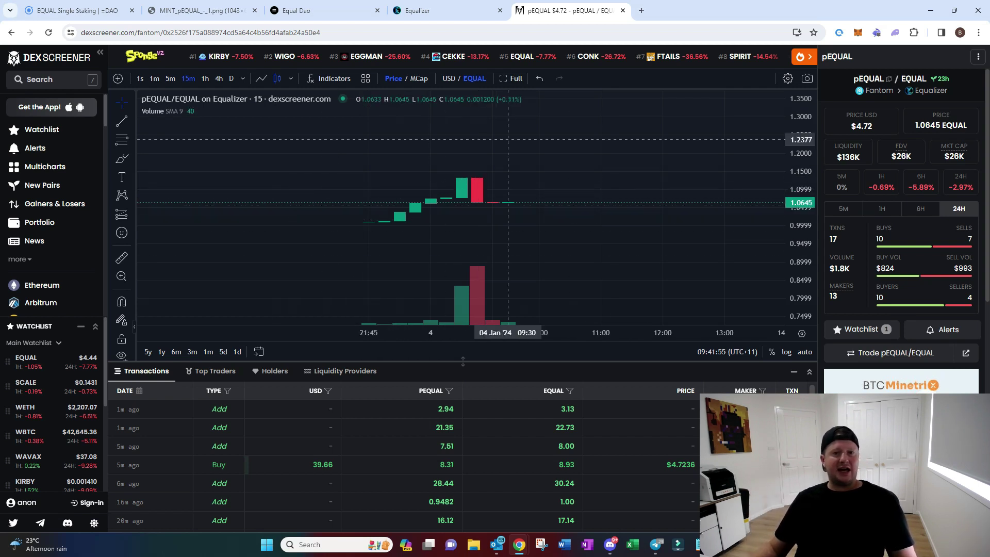
# Search Equalizer's liquidity pools for "pequ" to check the staked position, and return to the EQUAL Single Staking page
pyautogui.click(433, 10)
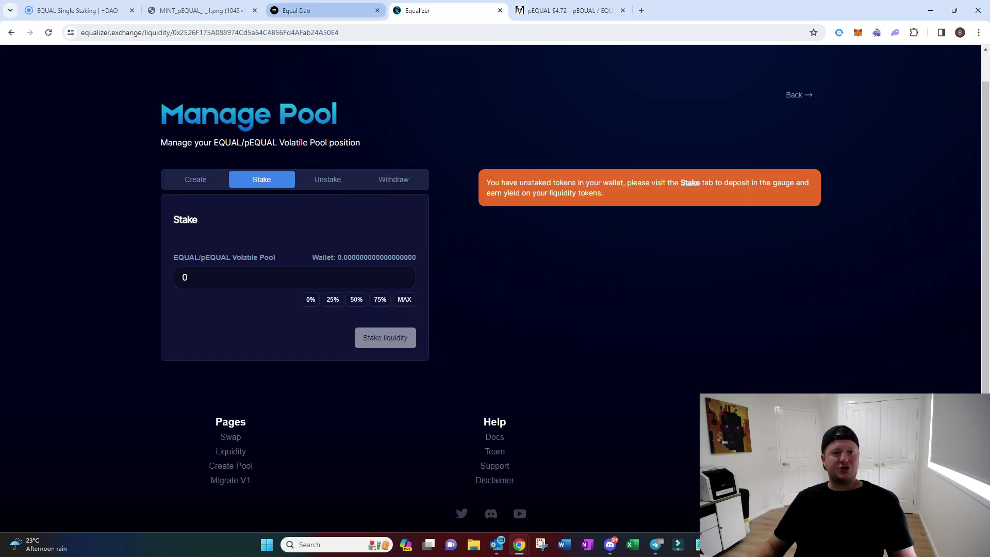
pyautogui.scroll(1, 428, 103)
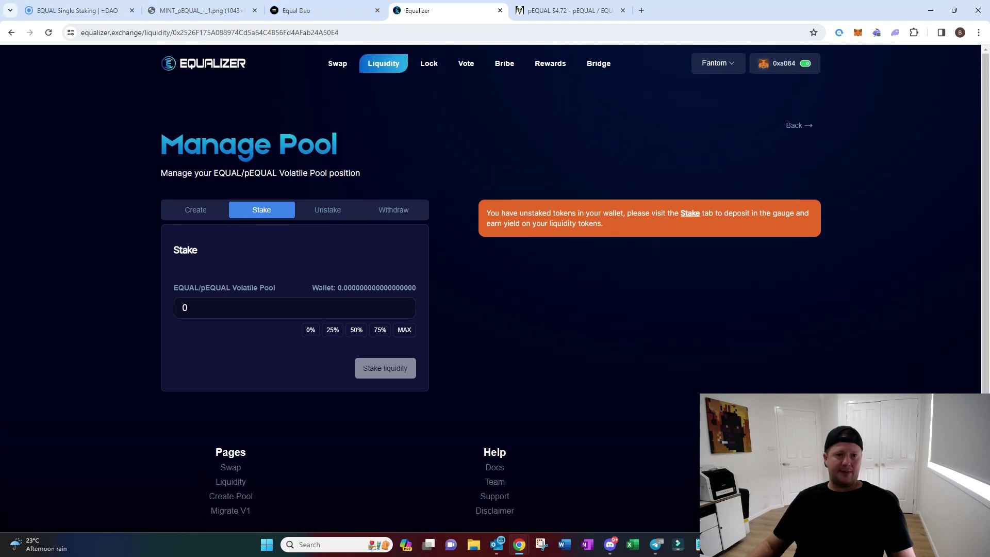
pyautogui.click(384, 63)
pyautogui.click(354, 214)
pyautogui.write('p')
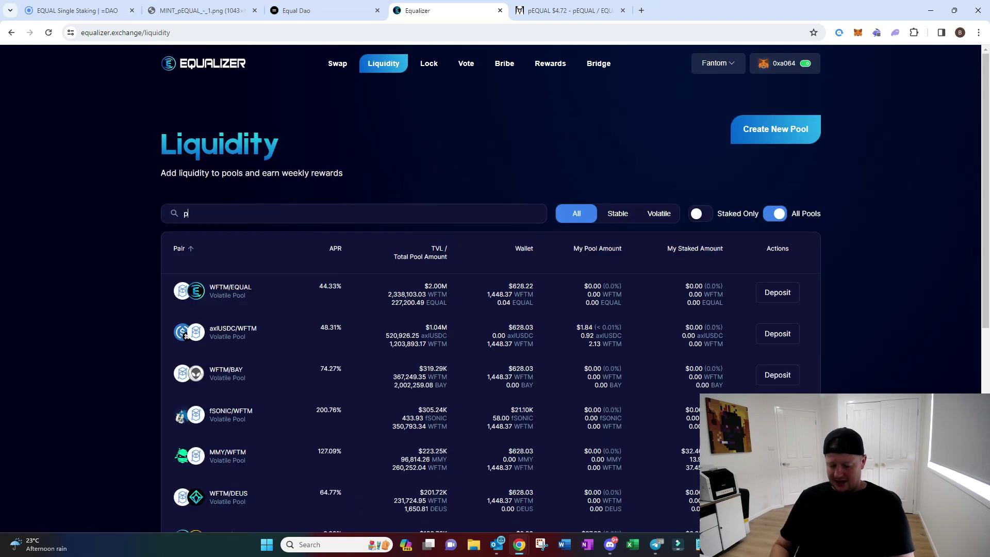
pyautogui.write('equ')
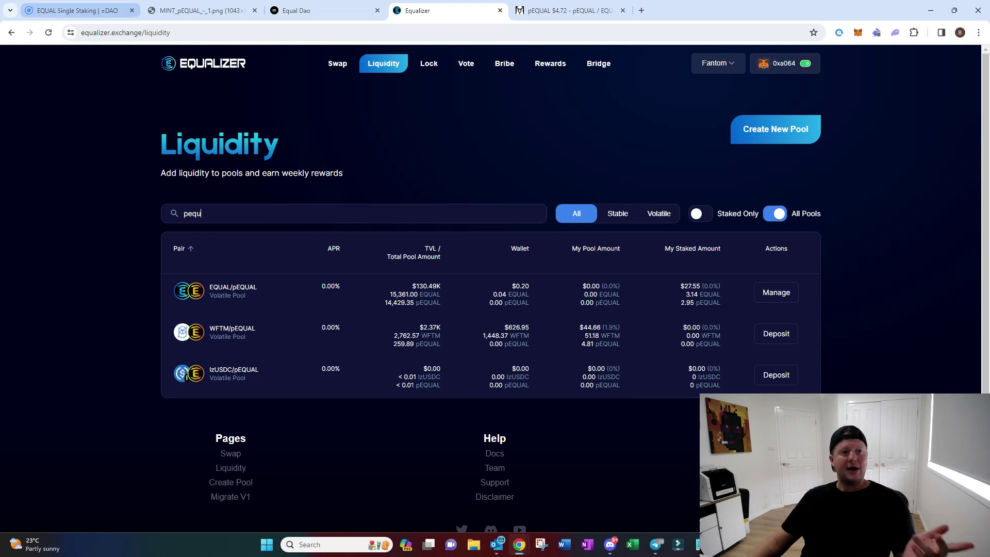
pyautogui.click(77, 11)
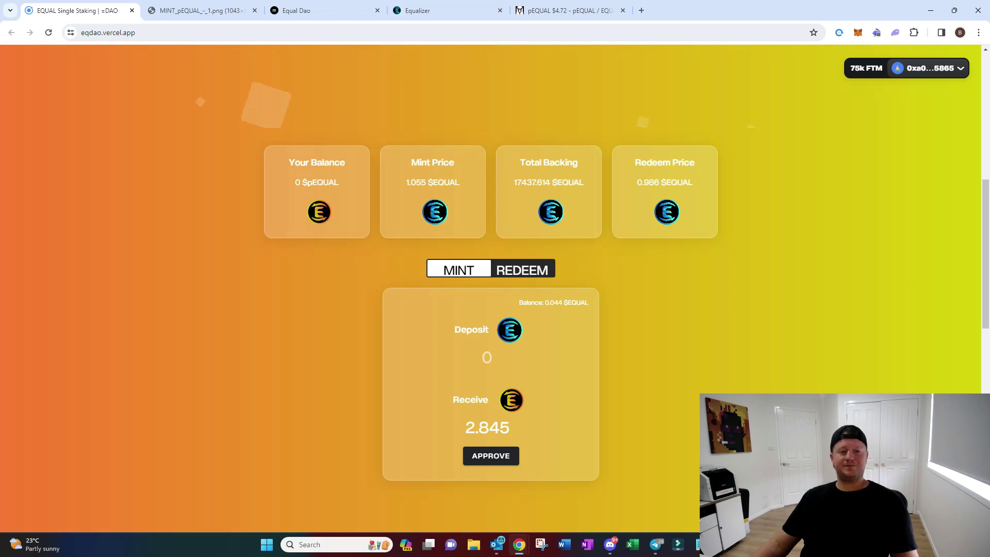